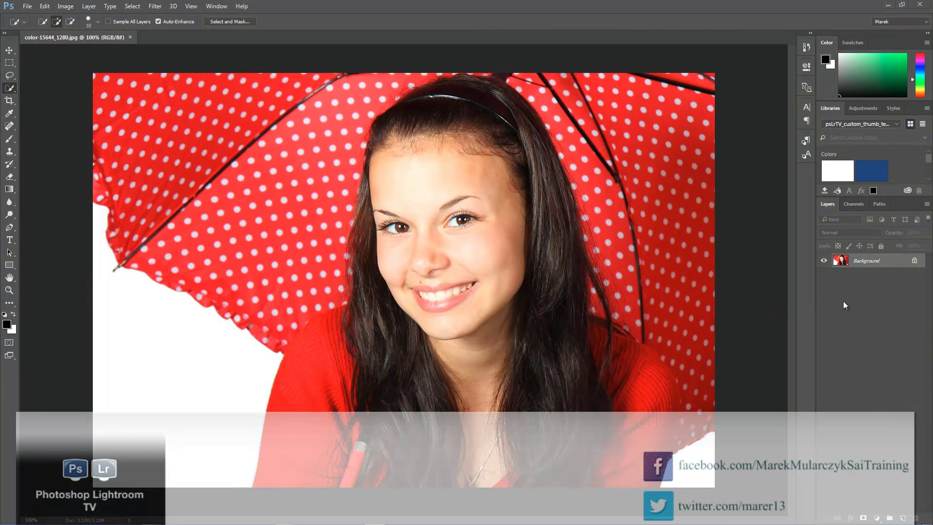
Quick-select the girl's hair, face and red top, subtracting the umbrella edges at her shoulders.
key("ctrl+shift+d")
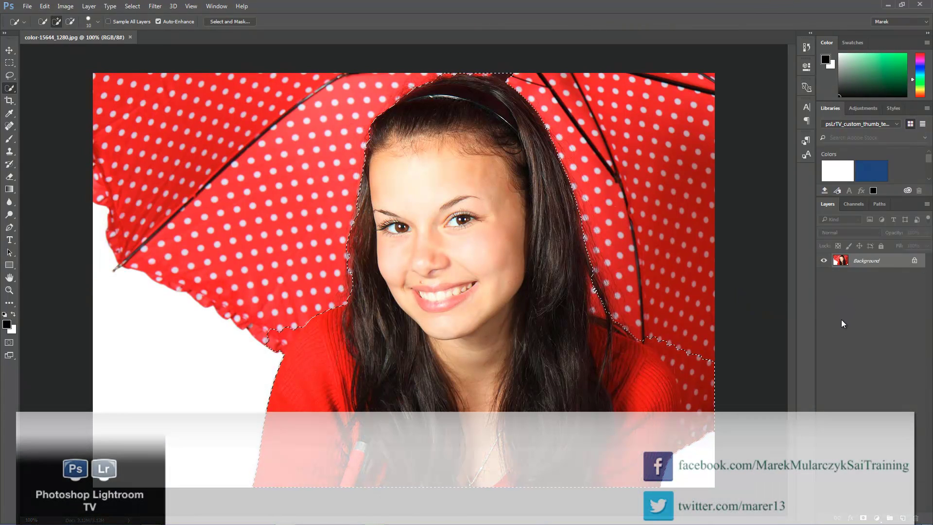
key("ctrl+d")
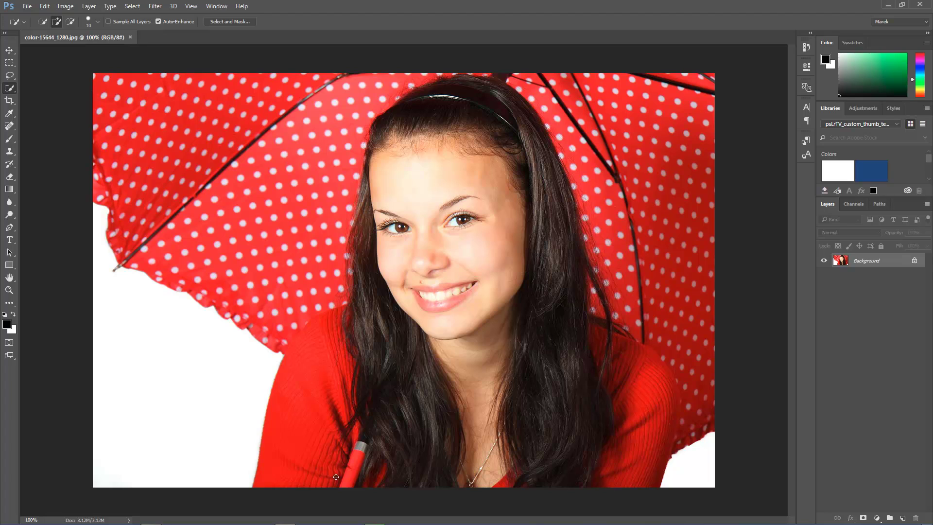
left_click(320, 484)
mouse_move(327, 468)
left_mouse_down()
mouse_move(386, 386)
mouse_move(423, 360)
mouse_move(588, 386)
mouse_move(472, 300)
mouse_move(485, 316)
mouse_move(470, 269)
mouse_move(457, 117)
mouse_move(373, 334)
left_mouse_up()
mouse_move(303, 399)
left_mouse_down()
mouse_move(287, 464)
mouse_move(311, 466)
mouse_move(253, 352)
mouse_move(276, 322)
mouse_move(293, 325)
mouse_move(279, 347)
mouse_move(293, 334)
left_mouse_up()
mouse_move(702, 360)
left_mouse_down()
mouse_move(712, 408)
mouse_move(705, 372)
mouse_move(664, 343)
mouse_move(683, 384)
mouse_move(680, 456)
mouse_move(701, 416)
left_mouse_up()
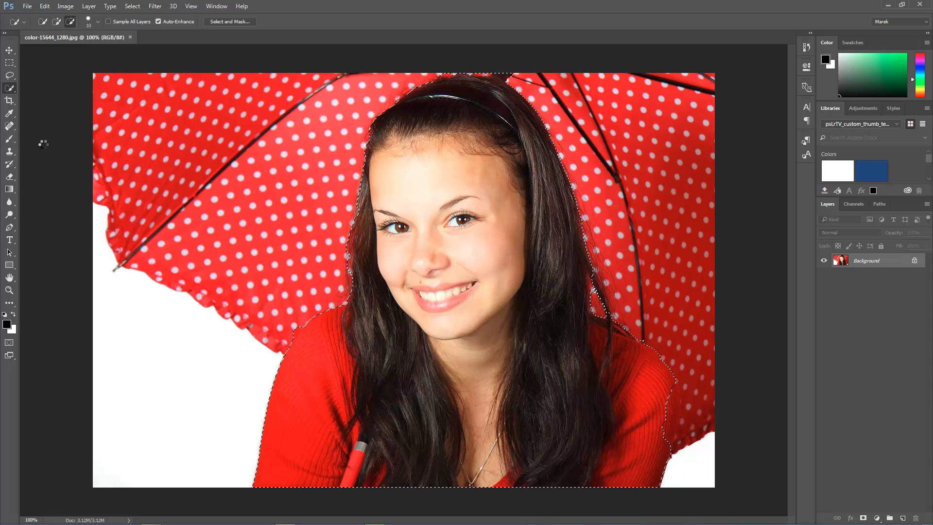
left_click_drag(10, 80, 49, 76)
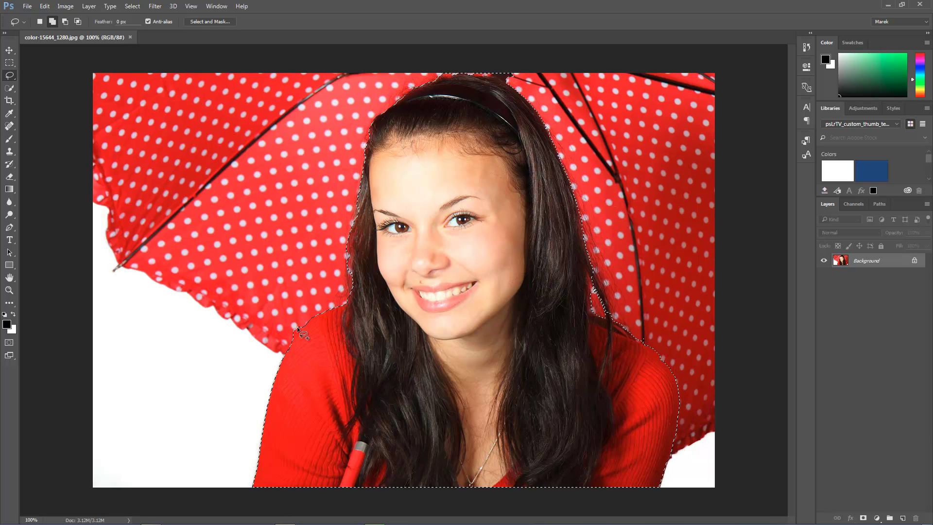
key("alt")
key("shift")
left_click(9, 88)
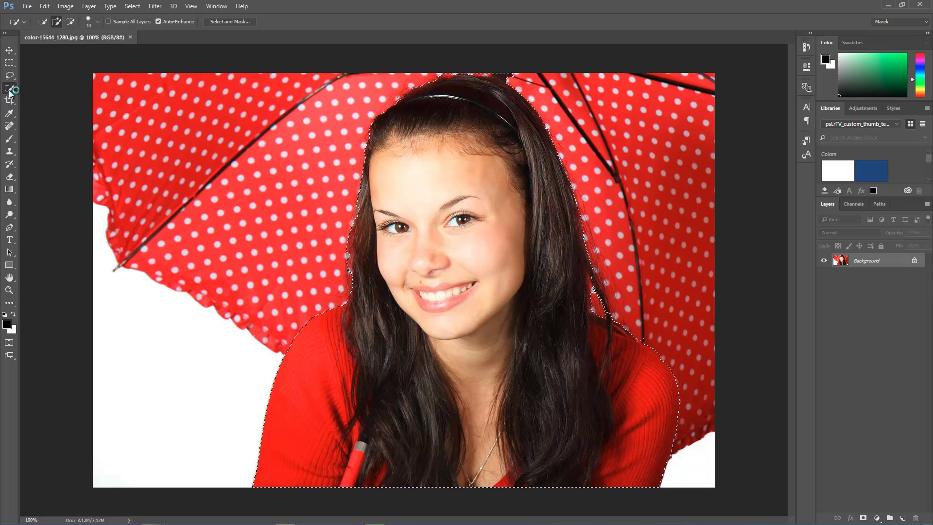
left_click(9, 75)
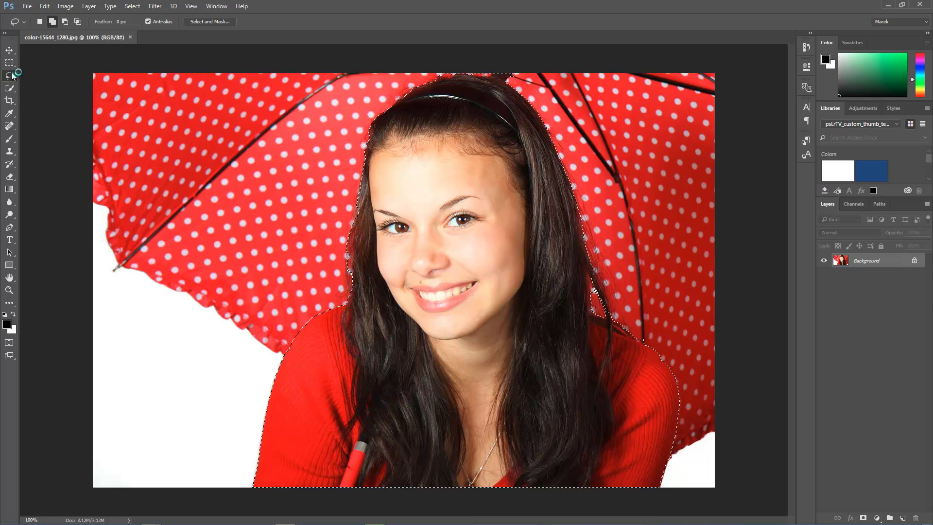
left_click(10, 88)
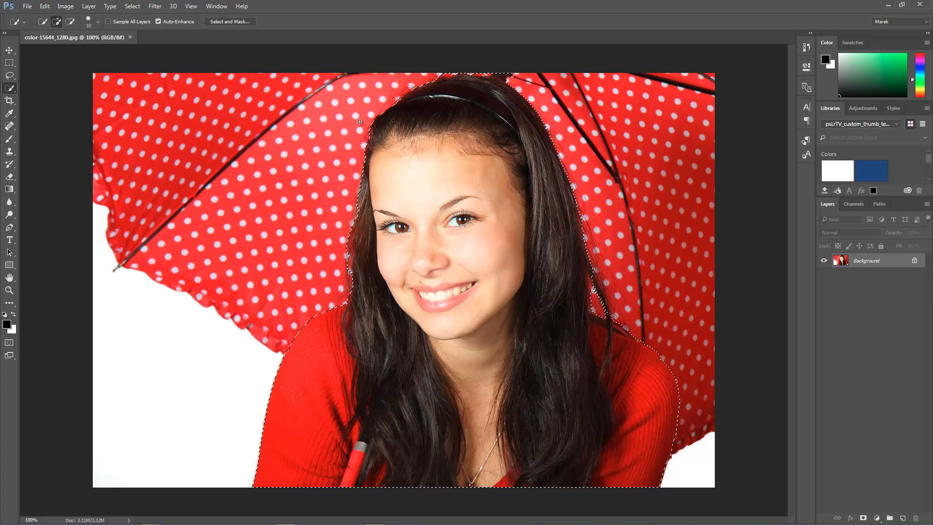
Open the girl's selection in Select and Mask and show the View Mode choices.
left_click(229, 22)
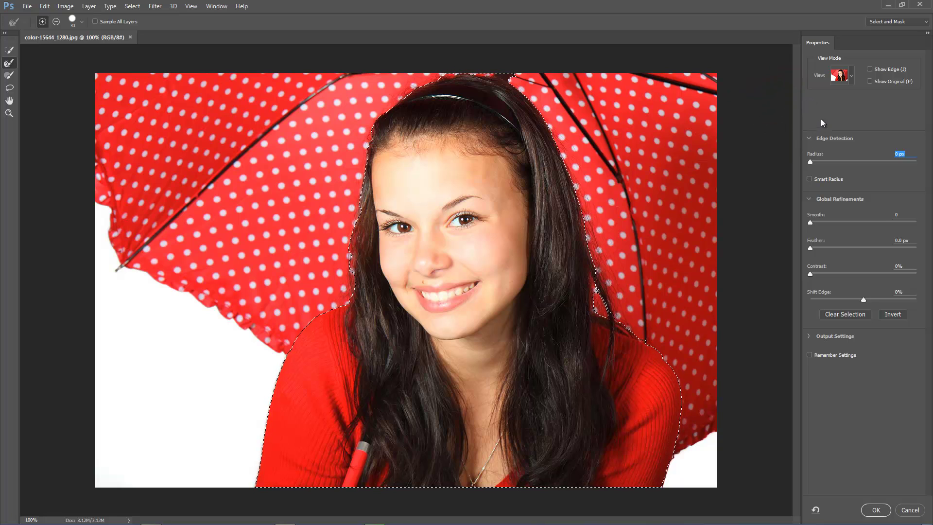
left_click(854, 79)
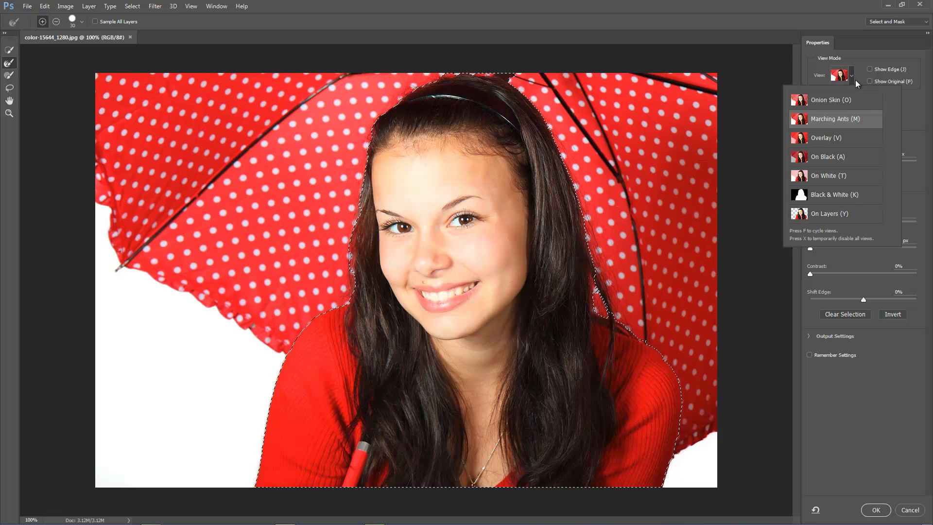
Preview the selection in Onion Skin mode with Transparency at 34%.
left_click(825, 101)
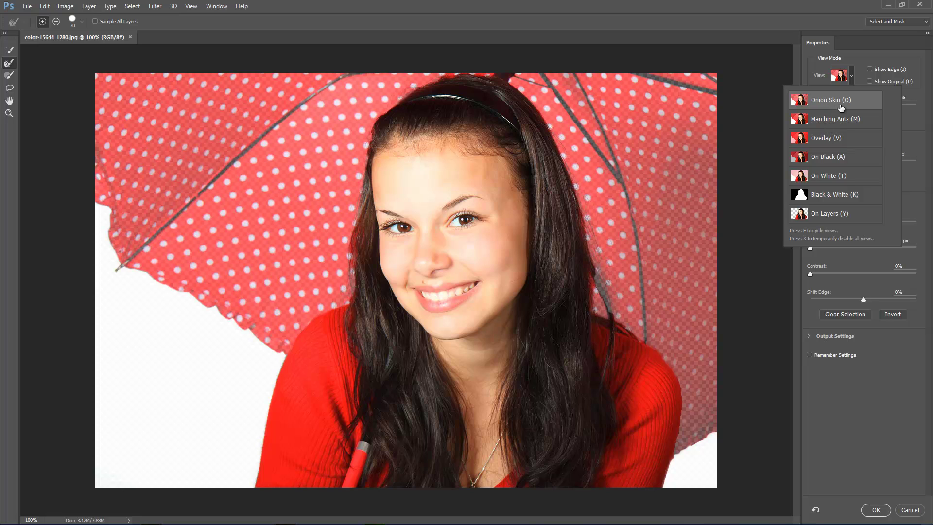
left_click(855, 54)
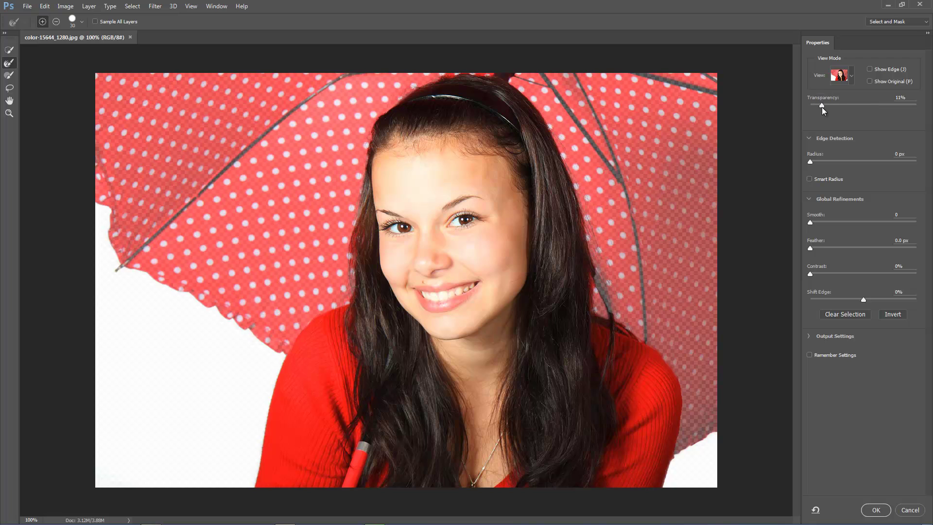
mouse_move(822, 105)
left_mouse_down()
mouse_move(926, 122)
mouse_move(807, 103)
mouse_move(839, 108)
left_mouse_up()
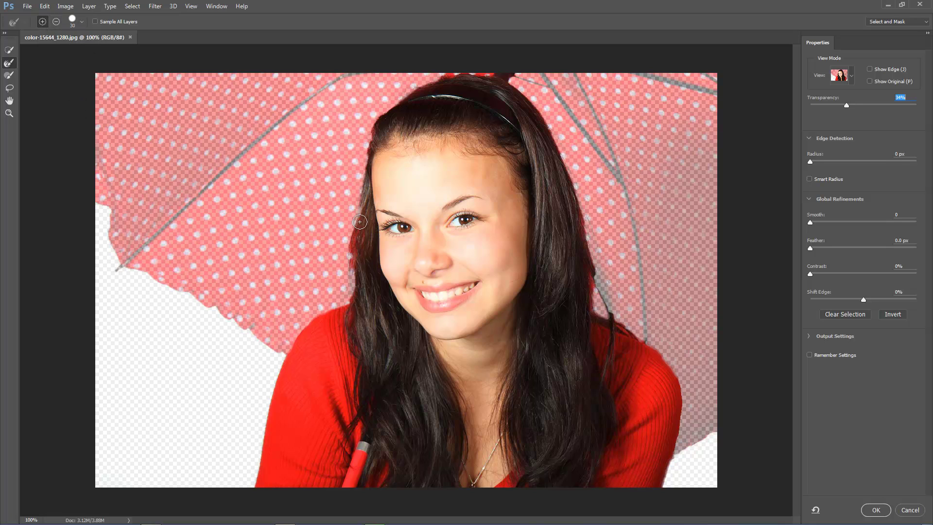
Refine the mask edge along the left, top and right hair and the right shoulder.
mouse_move(357, 217)
left_mouse_down()
mouse_move(352, 301)
mouse_move(358, 239)
mouse_move(354, 298)
mouse_move(354, 245)
mouse_move(347, 266)
mouse_move(362, 250)
mouse_move(350, 238)
mouse_move(347, 260)
mouse_move(347, 267)
mouse_move(382, 108)
mouse_move(416, 85)
mouse_move(466, 74)
mouse_move(522, 77)
mouse_move(533, 91)
mouse_move(478, 117)
mouse_move(499, 105)
left_mouse_up()
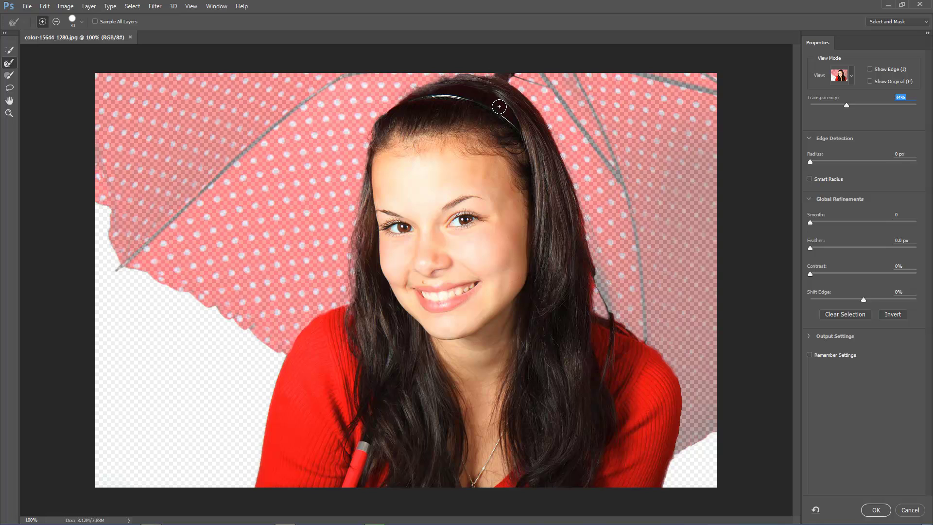
key("alt")
mouse_move(443, 77)
left_mouse_down()
mouse_move(424, 89)
mouse_move(469, 83)
mouse_move(494, 91)
mouse_move(437, 77)
mouse_move(465, 72)
mouse_move(505, 80)
mouse_move(411, 80)
mouse_move(522, 83)
left_mouse_up()
mouse_move(594, 185)
left_mouse_down()
mouse_move(595, 307)
mouse_move(643, 292)
mouse_move(640, 304)
mouse_move(616, 289)
mouse_move(621, 282)
mouse_move(587, 288)
mouse_move(610, 305)
left_mouse_up()
key("alt")
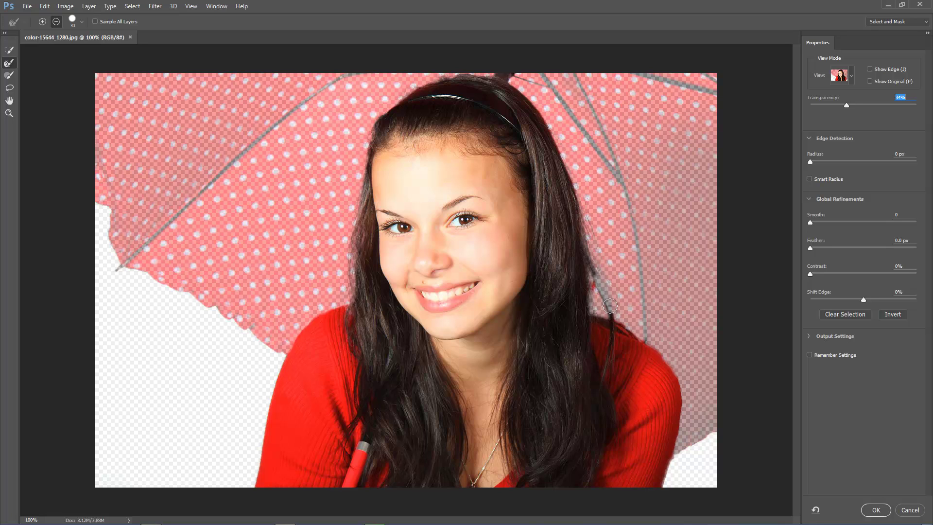
mouse_move(595, 266)
left_mouse_down()
mouse_move(608, 286)
mouse_move(598, 273)
mouse_move(608, 322)
mouse_move(590, 286)
mouse_move(588, 333)
mouse_move(601, 283)
left_mouse_up()
key("alt")
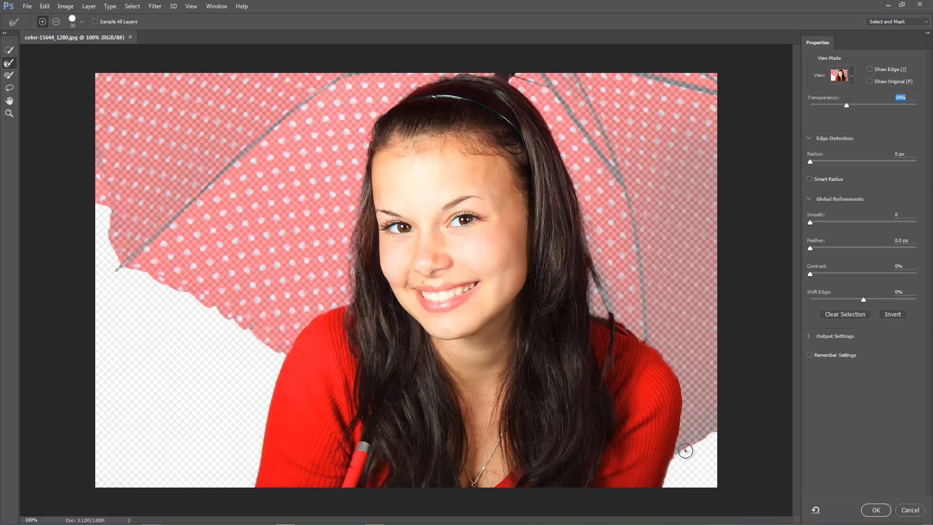
mouse_move(684, 451)
left_mouse_down()
mouse_move(667, 487)
mouse_move(673, 462)
left_mouse_up()
Set the edge detection Radius to 2 px with Smart Radius off.
left_click(809, 180)
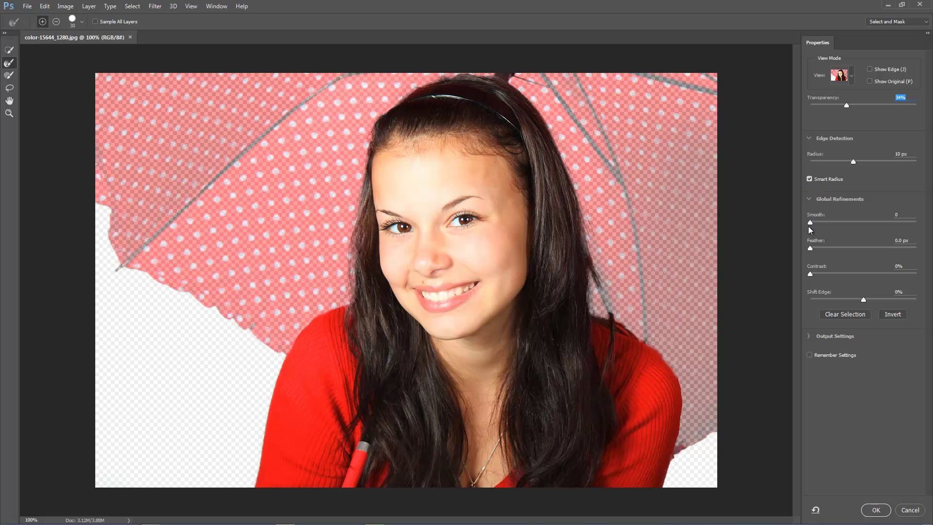
left_click(852, 162)
left_click(809, 179)
left_click(825, 161)
mouse_move(824, 162)
left_mouse_down()
mouse_move(812, 164)
mouse_move(820, 161)
left_mouse_up()
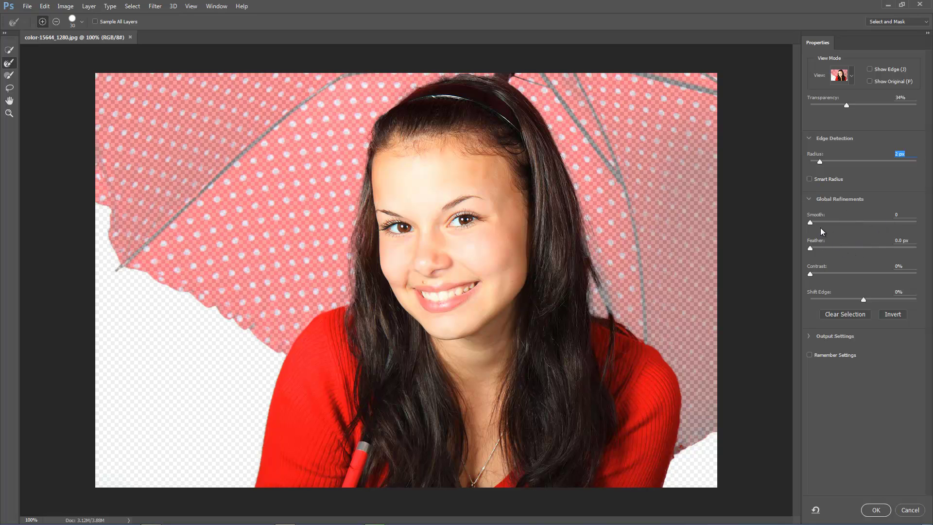
Set Smooth to 11 and Contrast to 8%, then show the Output To destinations.
left_click_drag(809, 221, 832, 222)
left_click(828, 222)
left_click_drag(829, 223, 822, 223)
left_click_drag(810, 273, 820, 274)
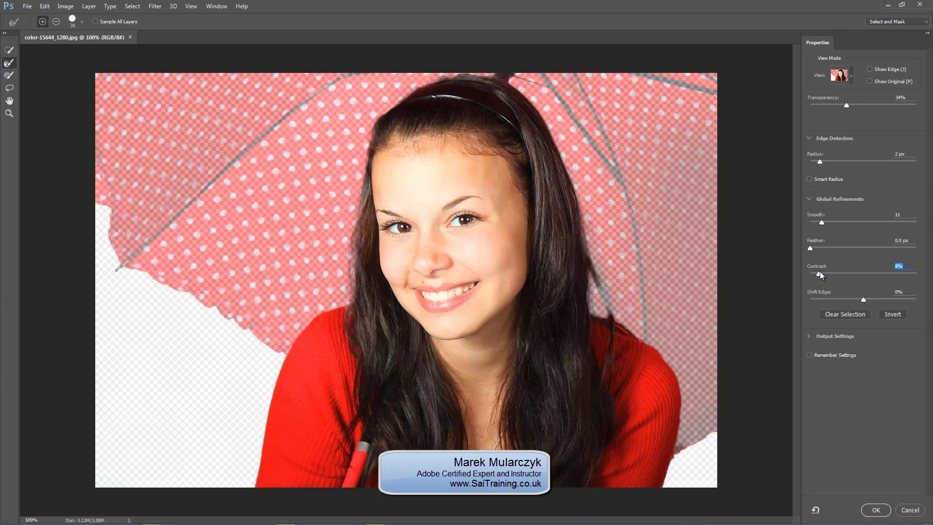
left_click(808, 336)
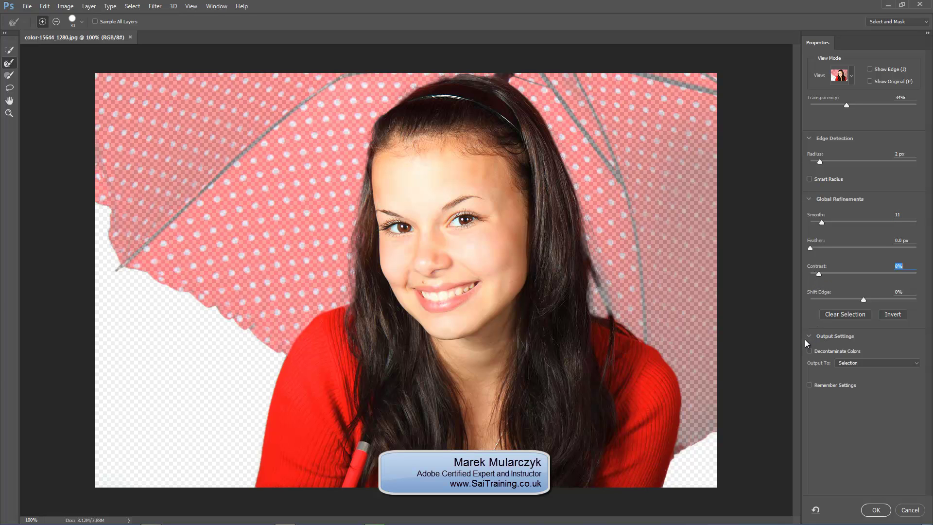
left_click(915, 366)
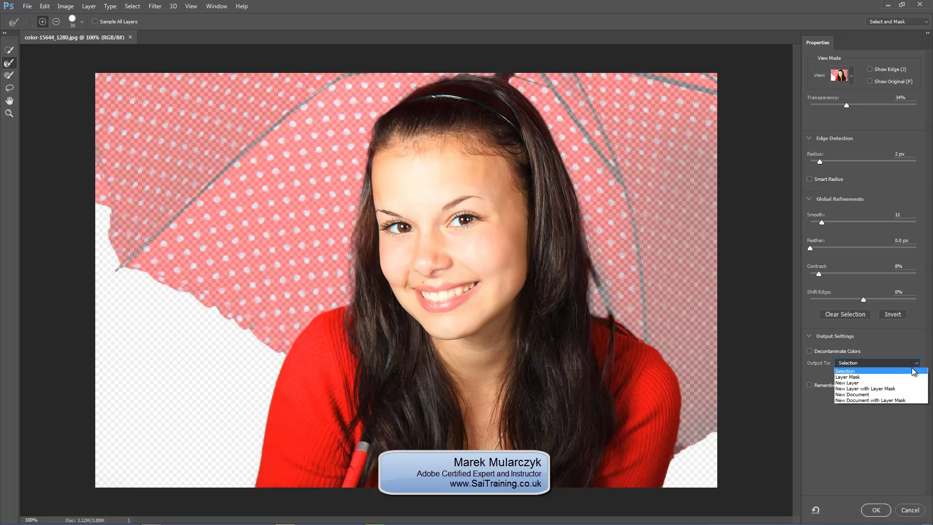